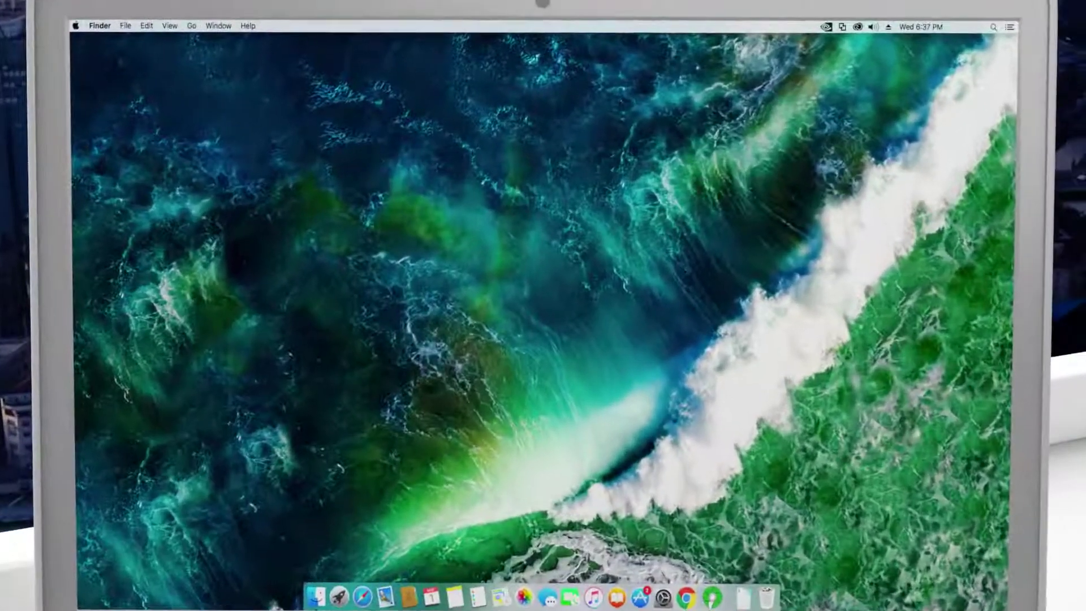
# Open the New york folder in Finder and show IMG_006's Get Info panel
pyautogui.click(323, 596)
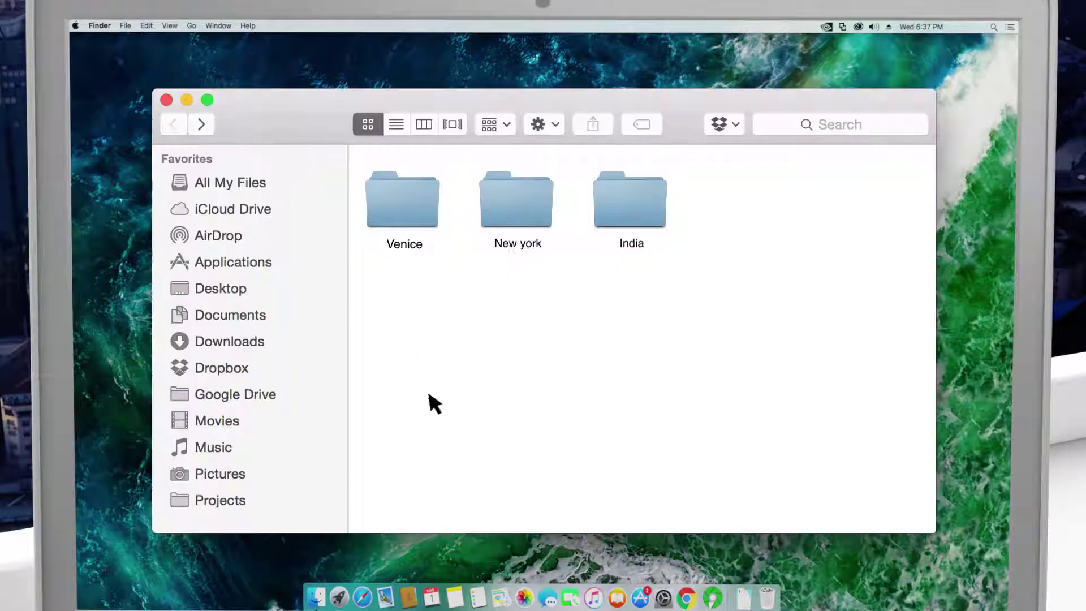
pyautogui.click(539, 202)
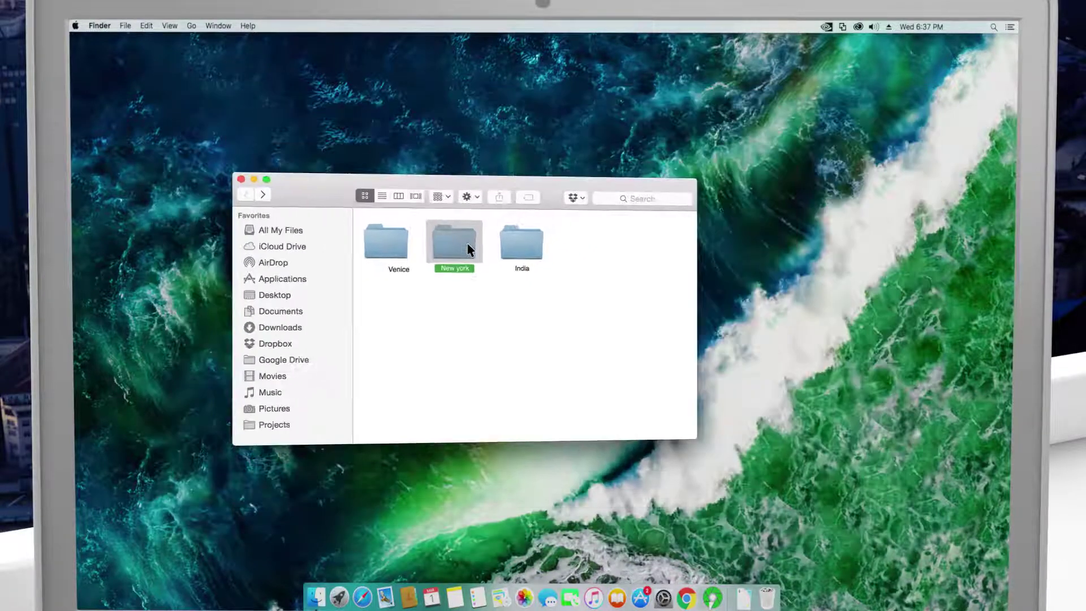
pyautogui.doubleClick(468, 248)
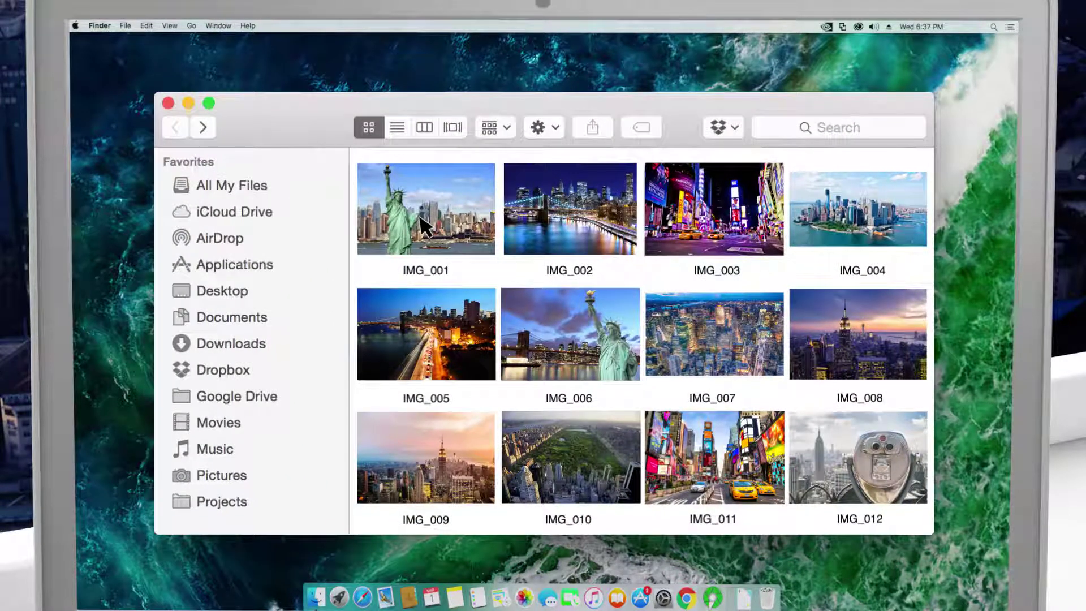
pyautogui.rightClick(598, 332)
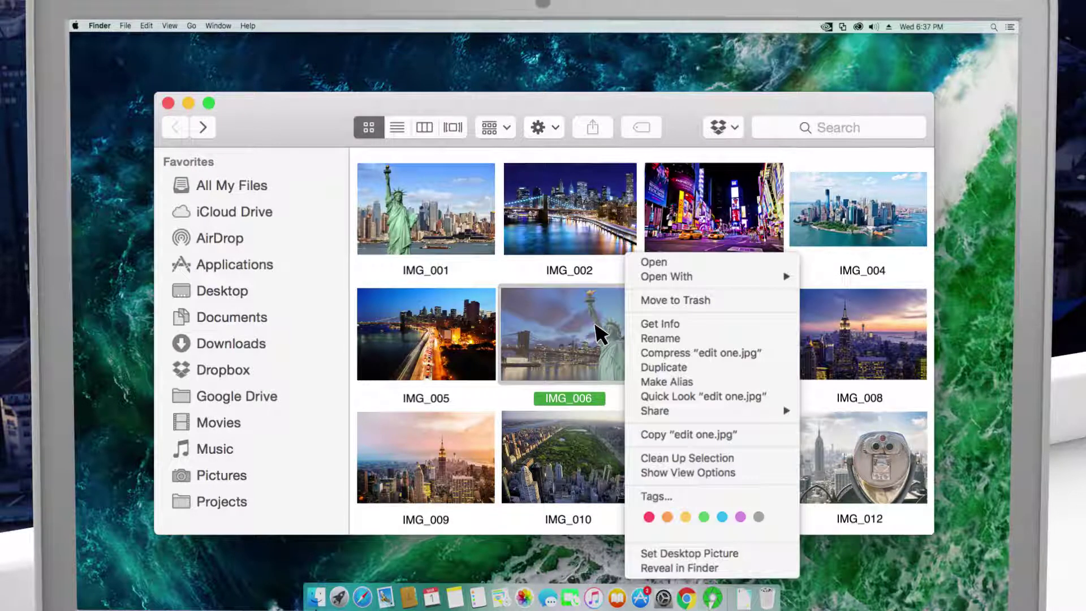
pyautogui.click(684, 328)
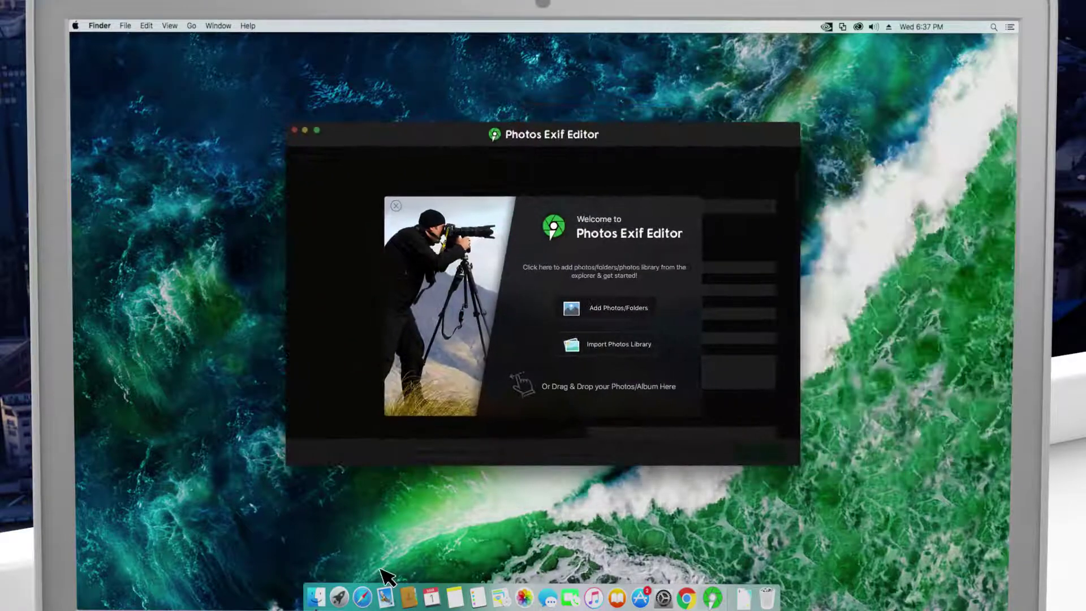
# Add the photos from the Desktop Images folder to Photos Exif Editor
pyautogui.click(638, 311)
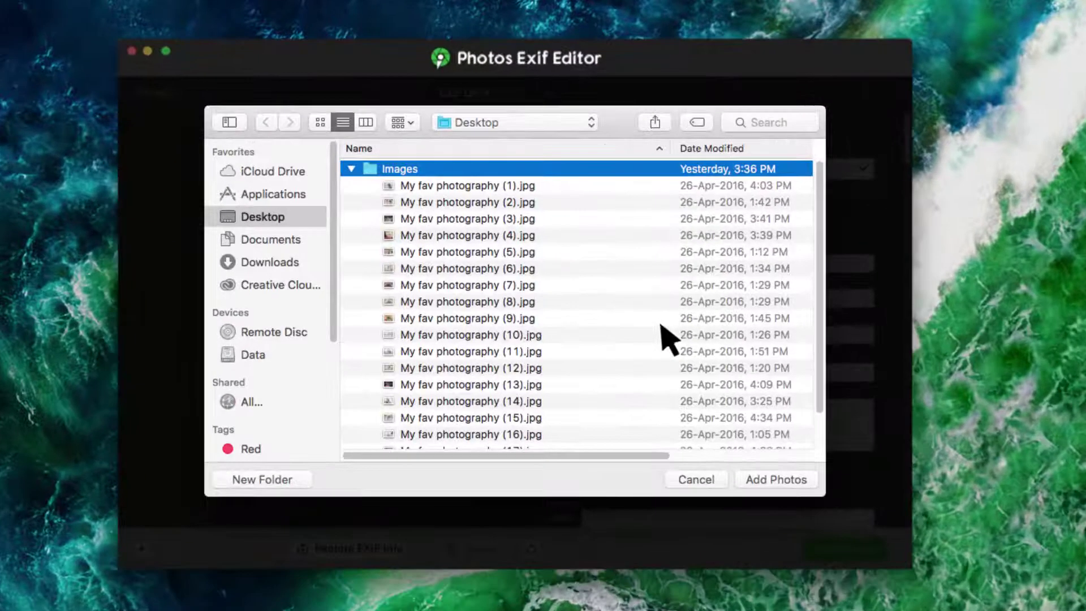
pyautogui.click(778, 480)
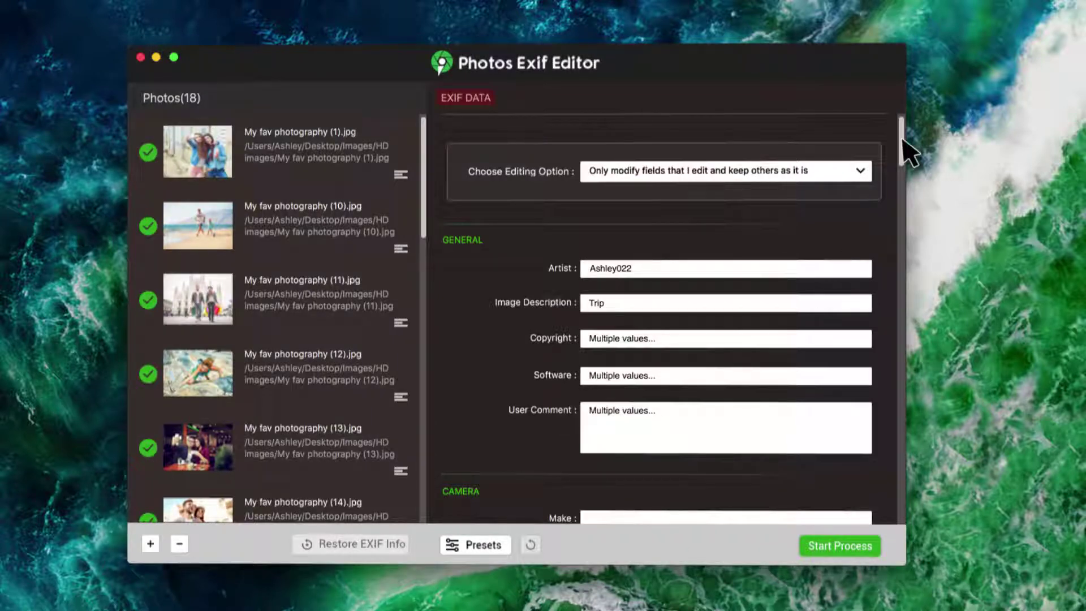
pyautogui.moveTo(901, 140); pyautogui.dragTo(905, 481)
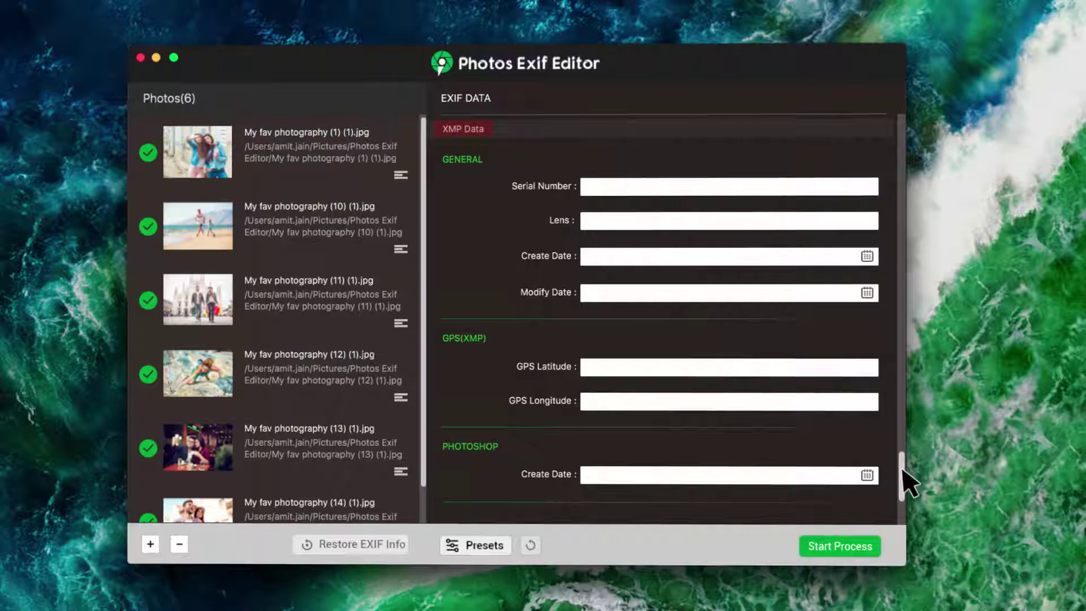
pyautogui.moveTo(902, 469); pyautogui.dragTo(903, 140)
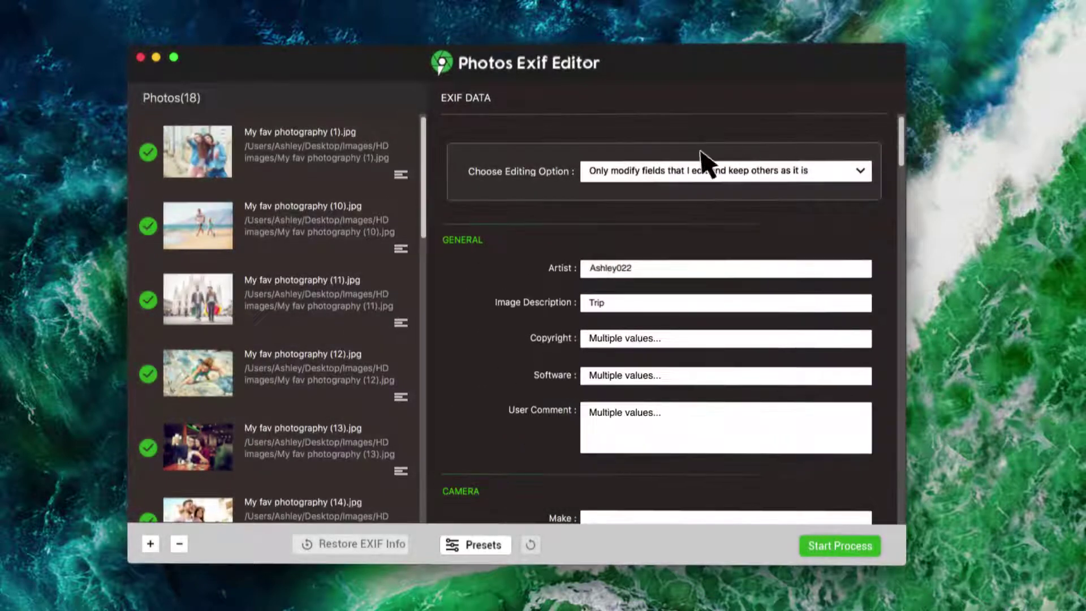
# Show the first photo's full metadata and keep the 'Only modify fields that I edit' mode
pyautogui.click(401, 173)
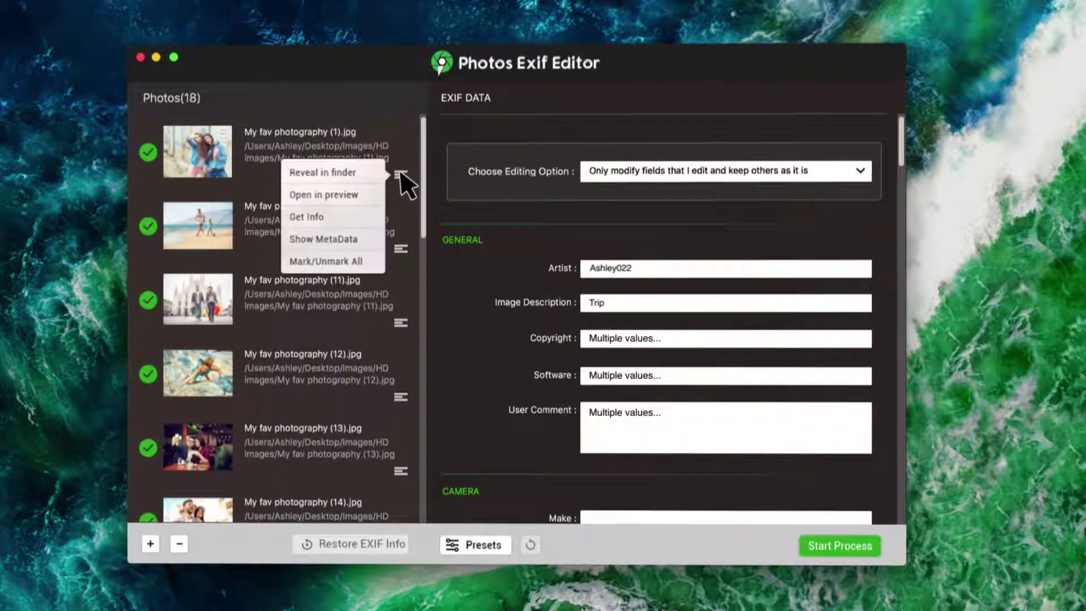
pyautogui.click(364, 241)
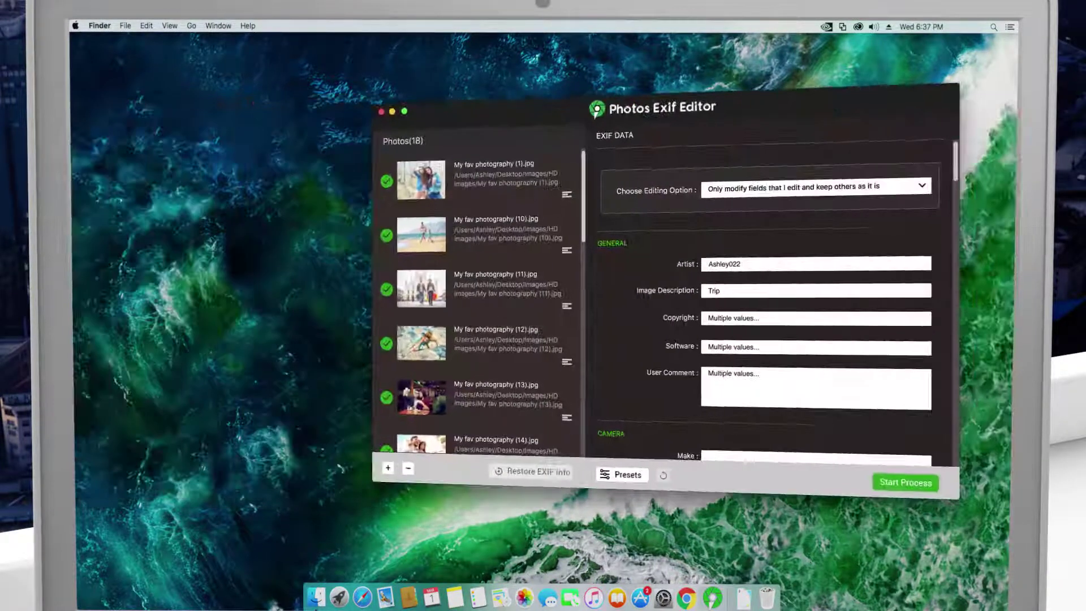
pyautogui.click(806, 191)
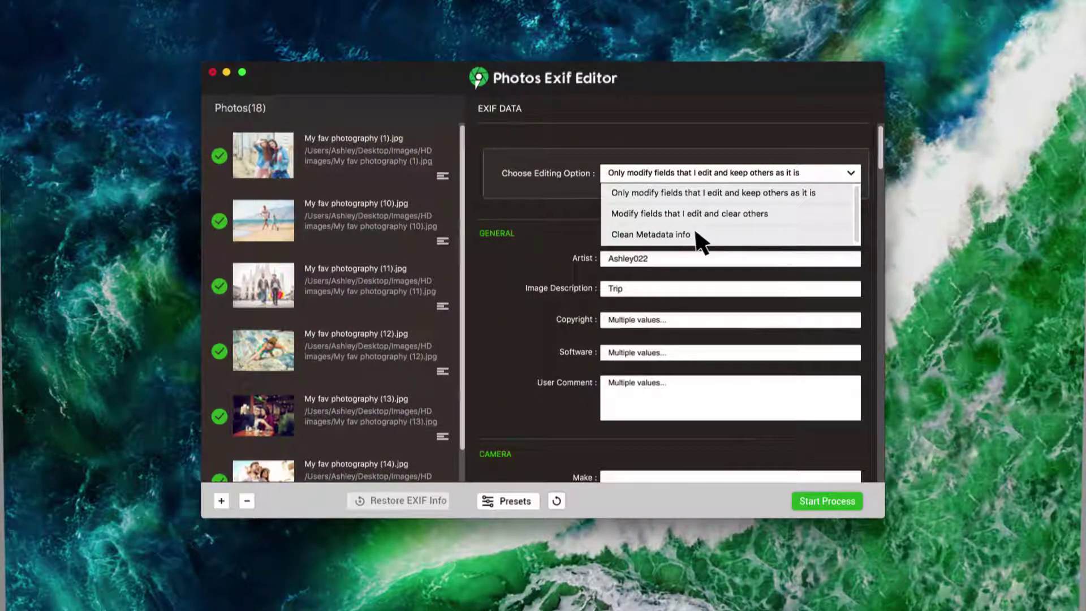
pyautogui.click(848, 178)
pyautogui.click(655, 264)
pyautogui.write('A')
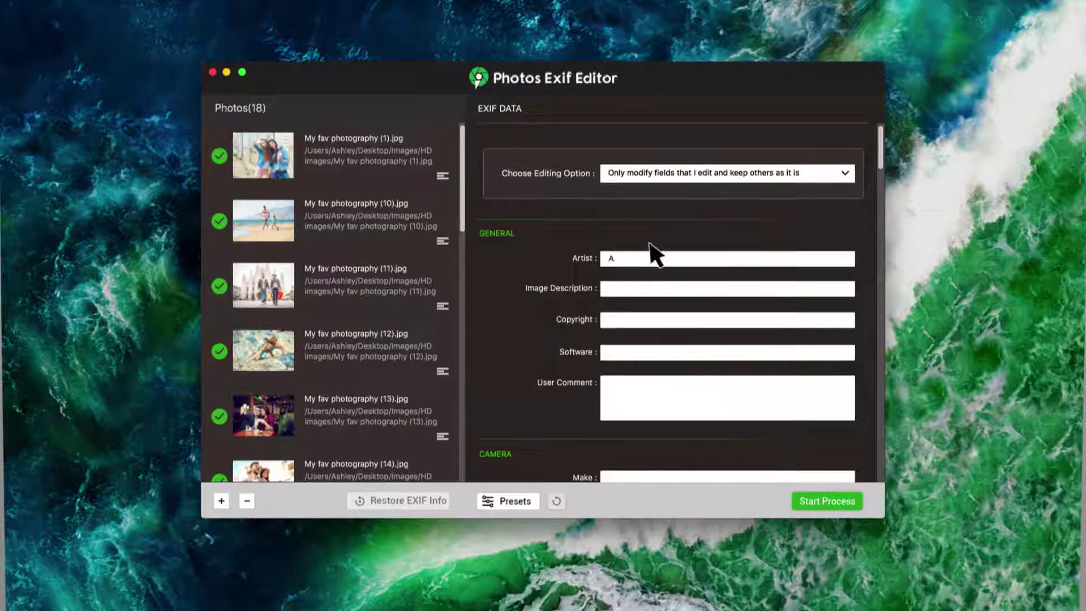
pyautogui.write('shley')
# Fill in Artist, Image Description 'Adventure_Trip', Copyright and User Comment
pyautogui.press('Tab')
pyautogui.write('Adventure_Trip')
pyautogui.press('Tab')
pyautogui.write('Ashley_Click')
pyautogui.press('Tab')
pyautogui.press('Tab')
pyautogui.write('Th')
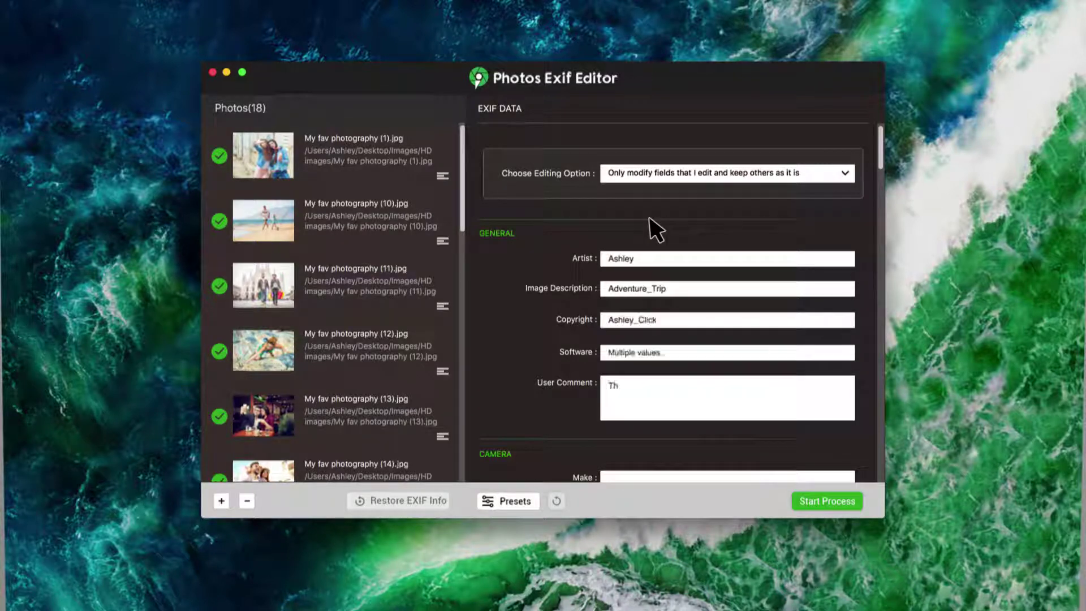
pyautogui.write('is is the best thing happened to me.')
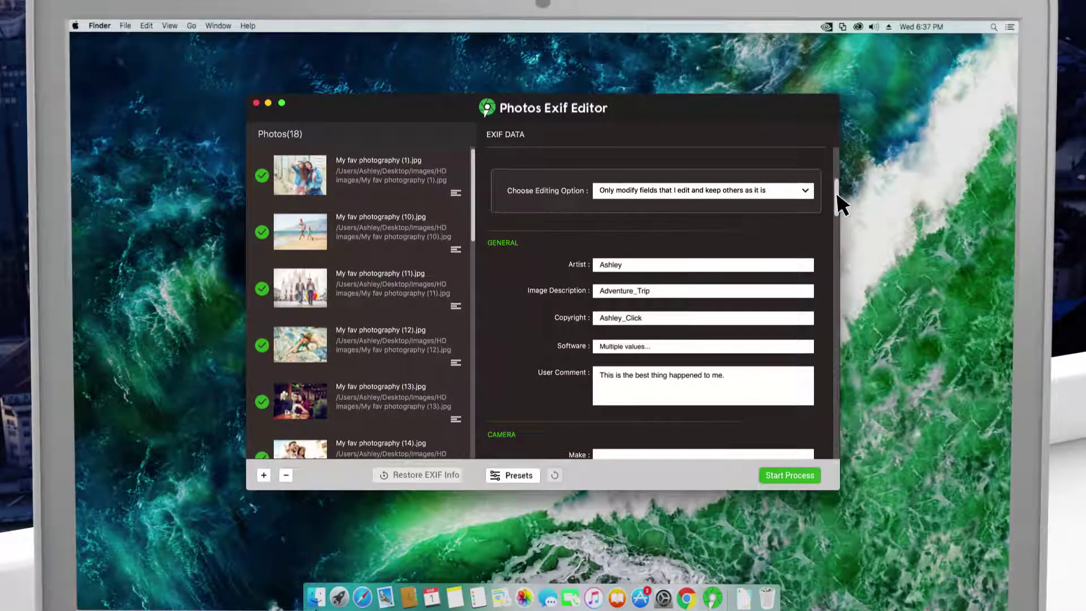
pyautogui.moveTo(836, 193); pyautogui.dragTo(836, 313)
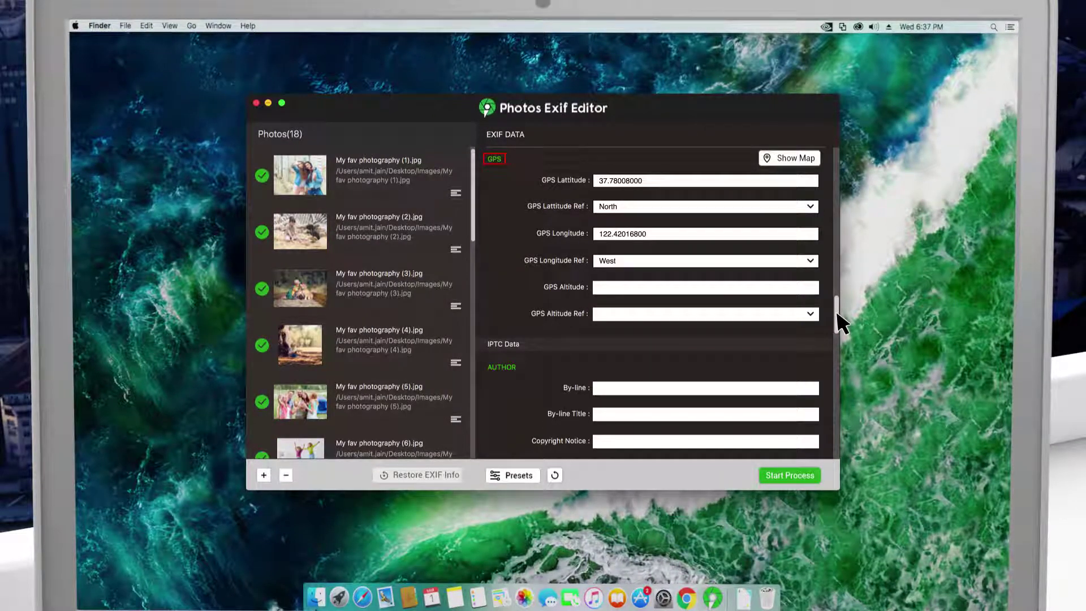
# Pin San Francisco on the map, setting GPS to 37.78008 N, 122.42016 W
pyautogui.click(800, 163)
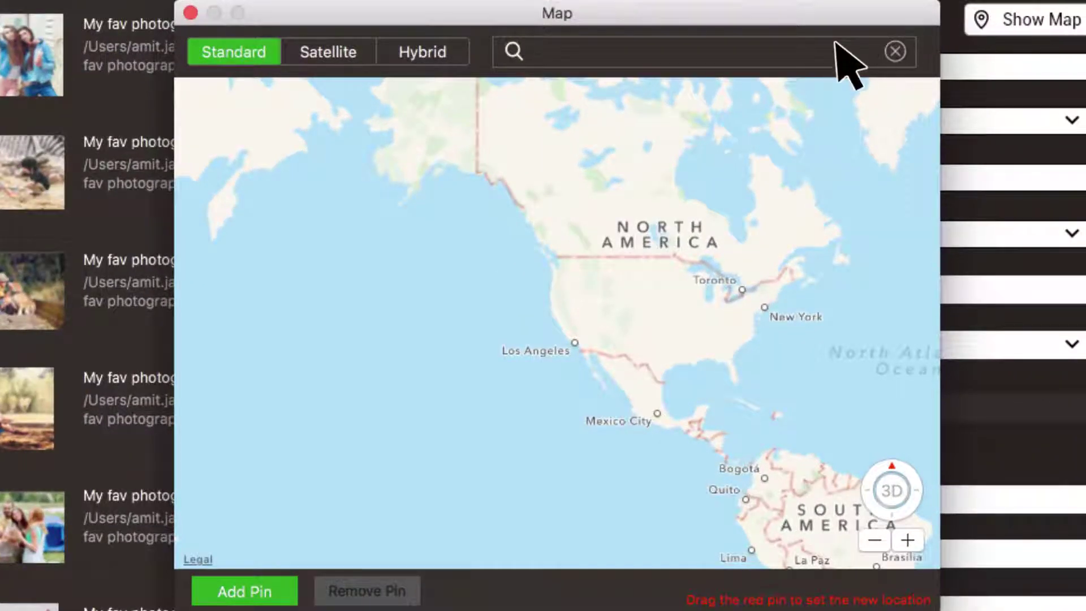
pyautogui.write('San Francisco')
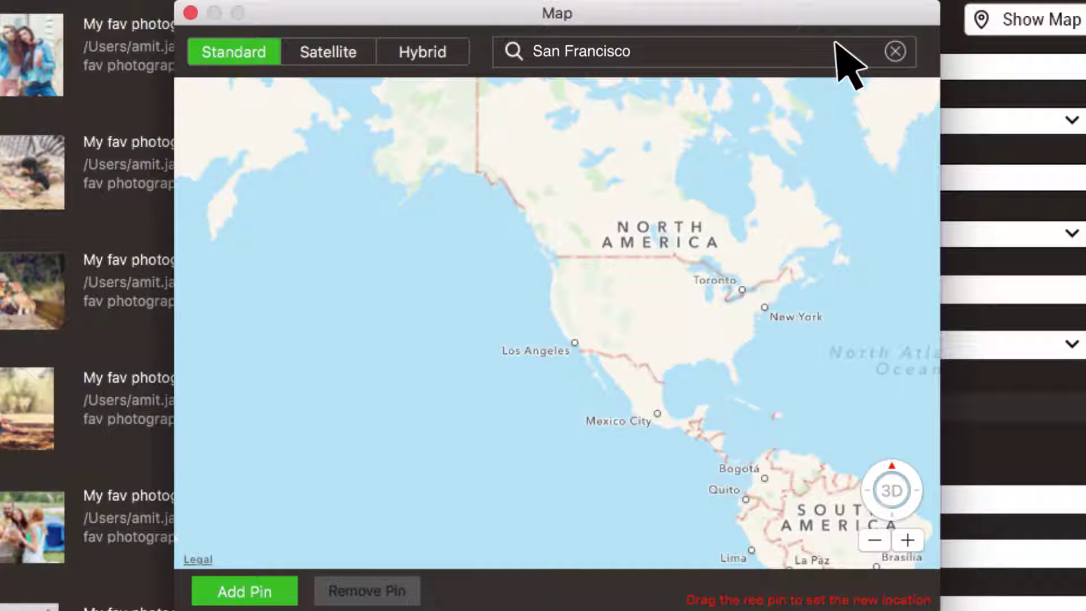
pyautogui.press('Return')
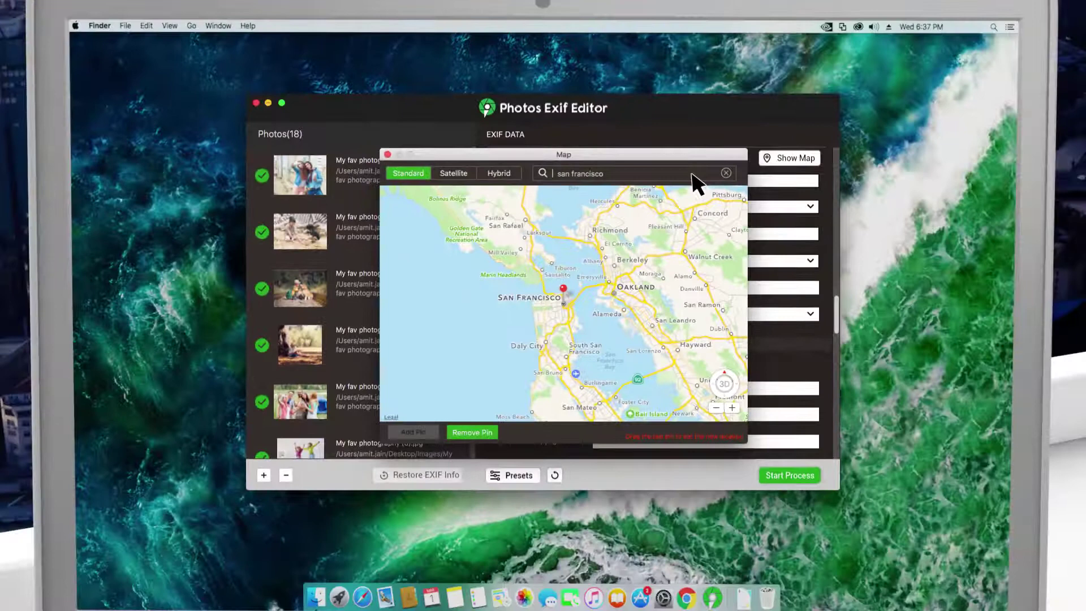
pyautogui.click(387, 155)
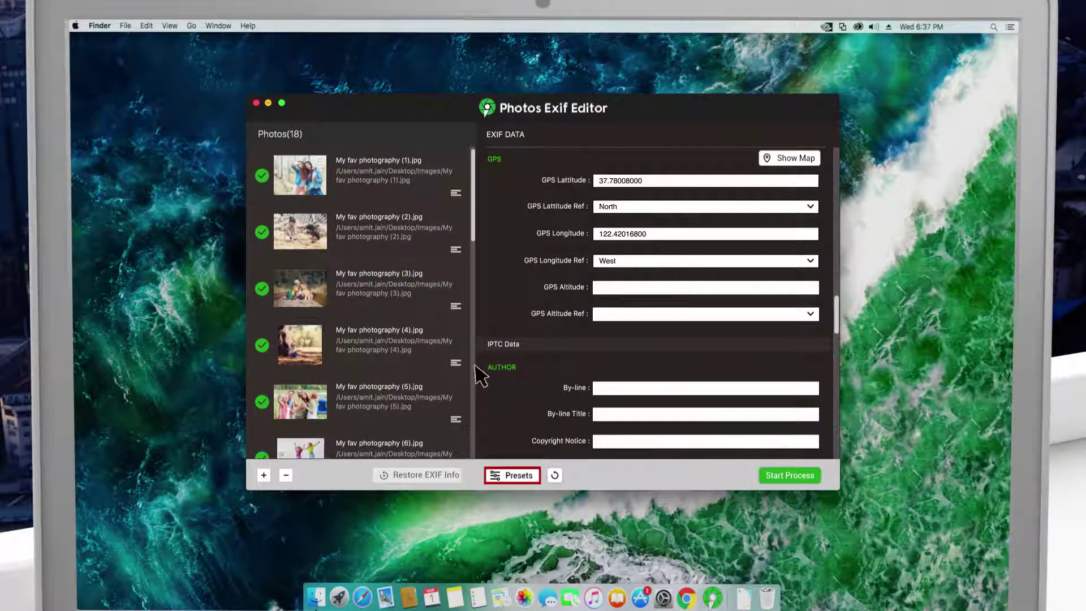
# Fill Preset_01 with artist, Adventure_Trip, copyright, comment, Canon EOS 7D and owner, then apply it
pyautogui.click(518, 473)
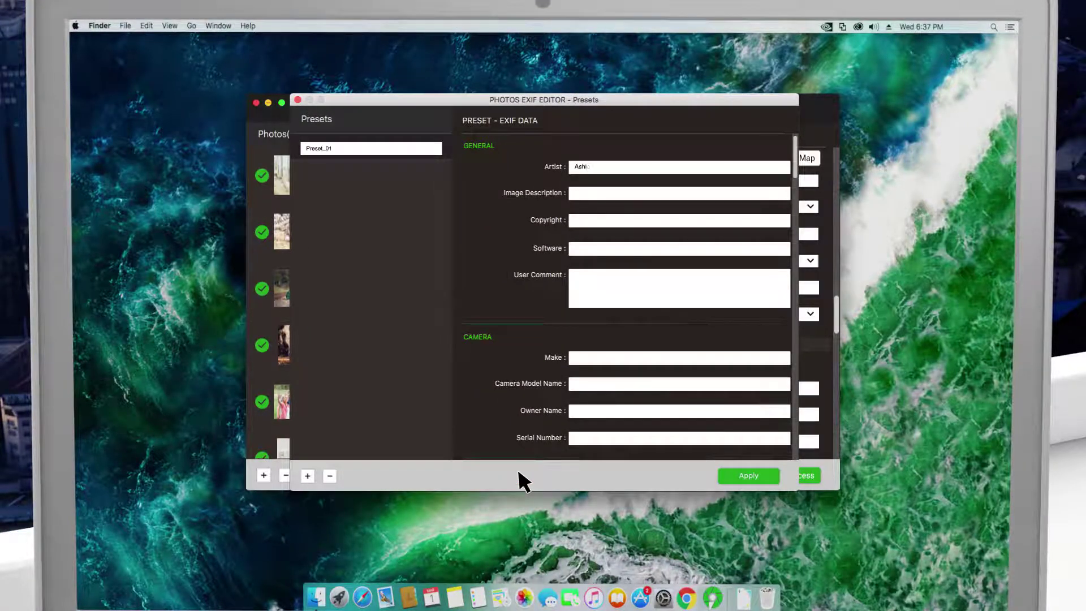
pyautogui.write('ley')
pyautogui.press('Tab')
pyautogui.write('Adventu')
pyautogui.write('k')
pyautogui.press('Tab')
pyautogui.press('Tab')
pyautogui.write('This is the best thing happened to me.')
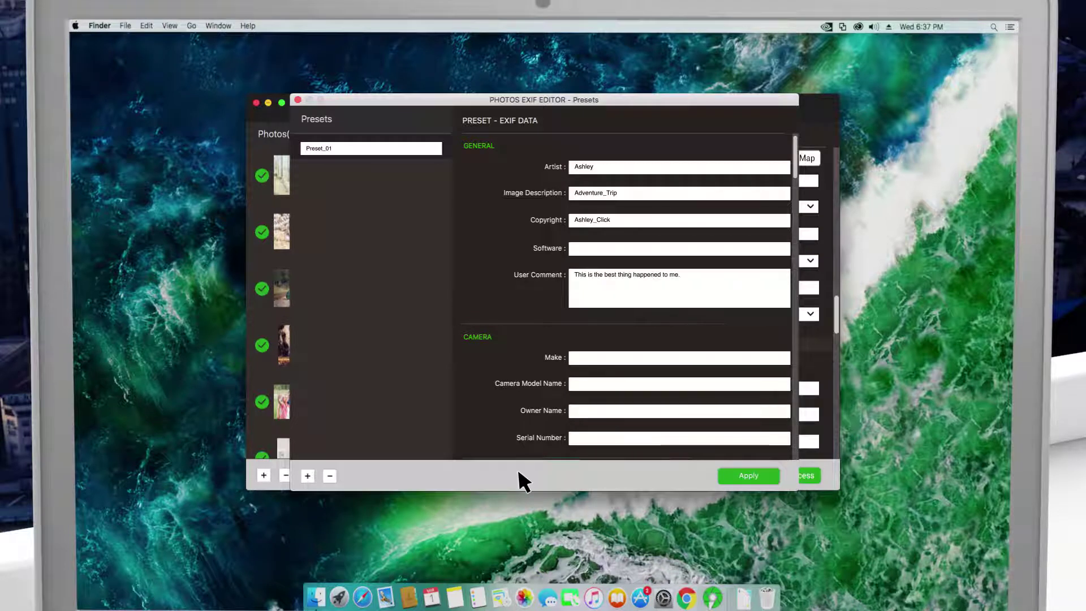
pyautogui.press('Tab')
pyautogui.press('Tab')
pyautogui.write('Canon EOS 7D')
pyautogui.press('Tab')
pyautogui.write('Ashle')
pyautogui.click(763, 476)
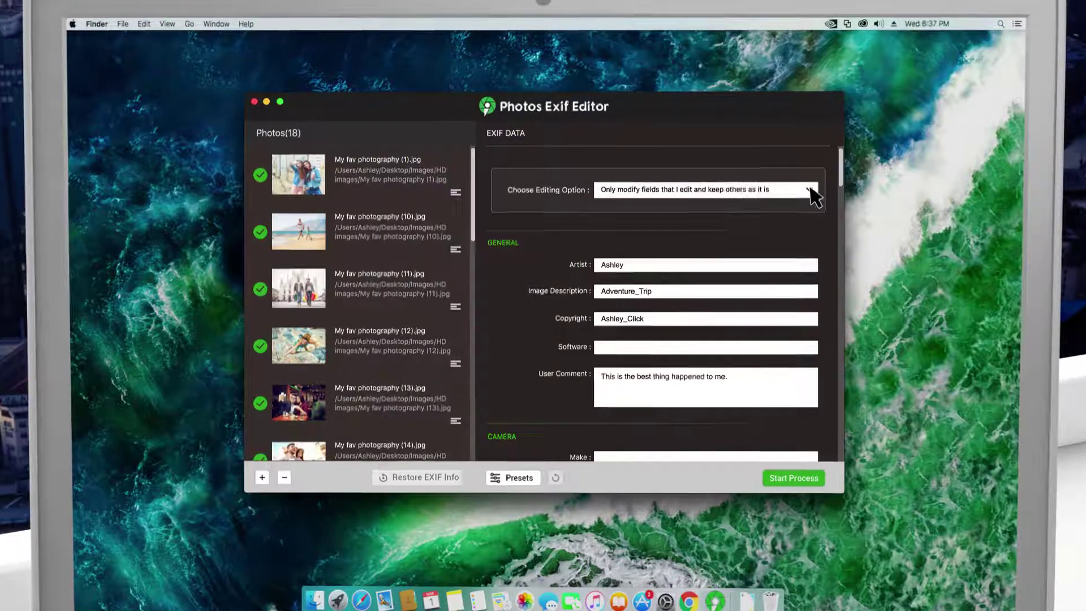
# Preview the Clean Metadata editing mode and its metadata group options
pyautogui.click(810, 190)
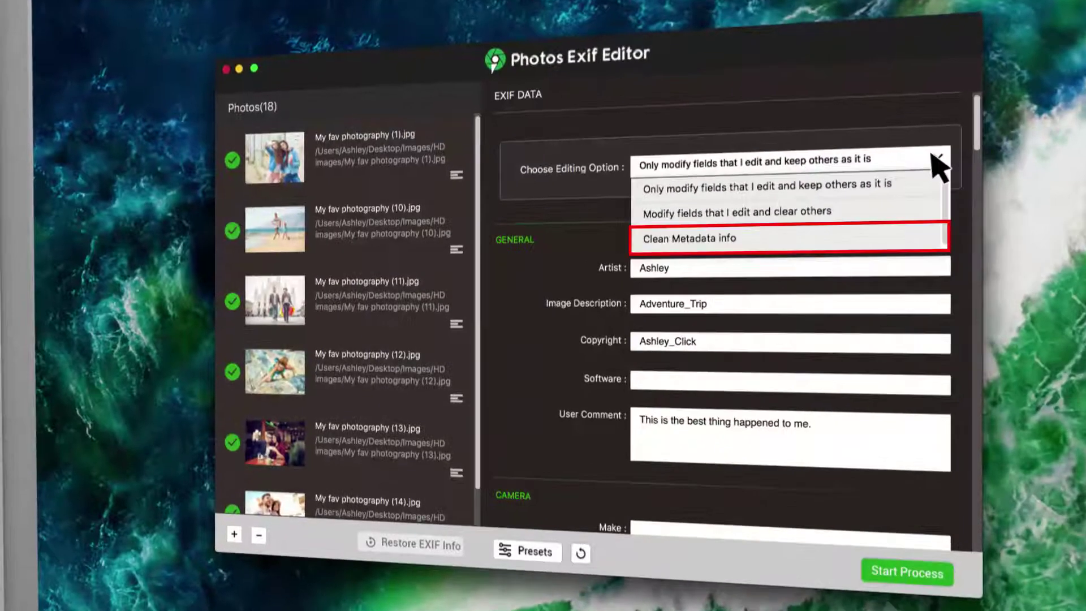
pyautogui.click(741, 238)
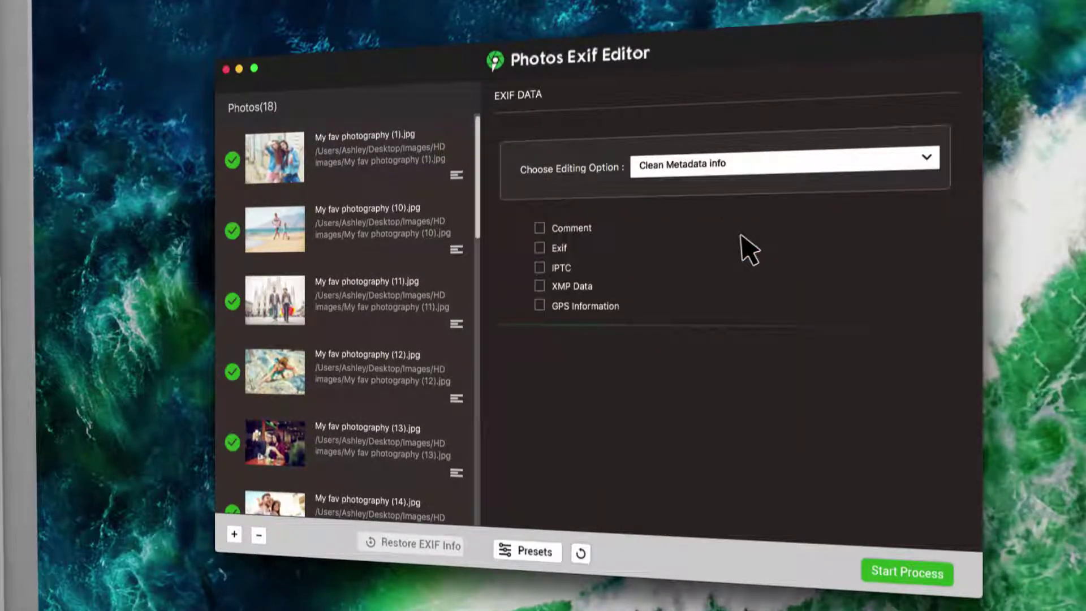
pyautogui.click(540, 248)
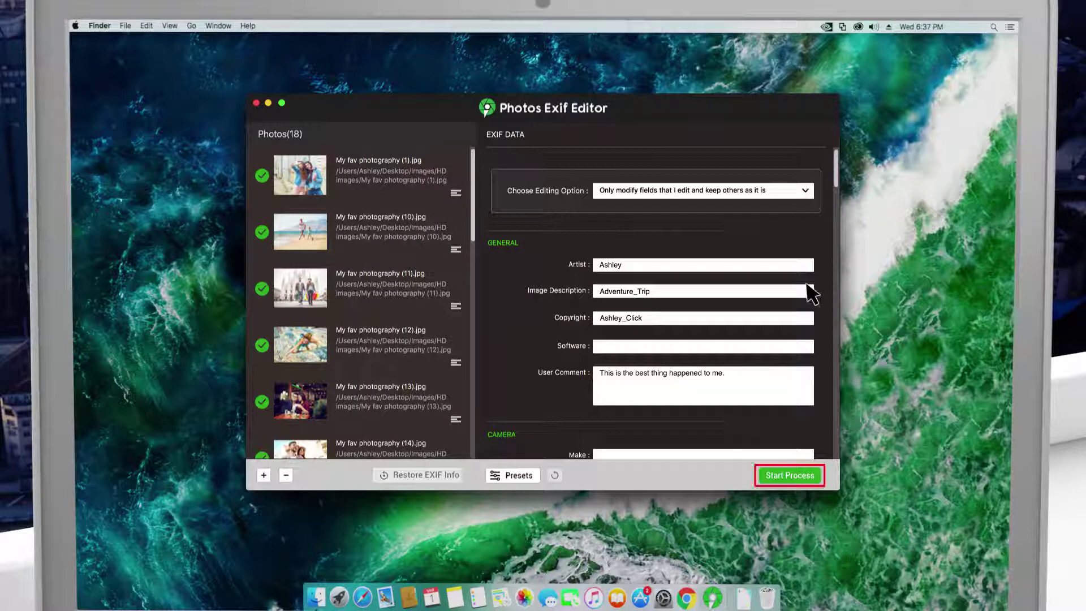
# Batch-process all 18 photos into the Pictures/Photos Exif Editor folder
pyautogui.click(801, 475)
pyautogui.click(653, 209)
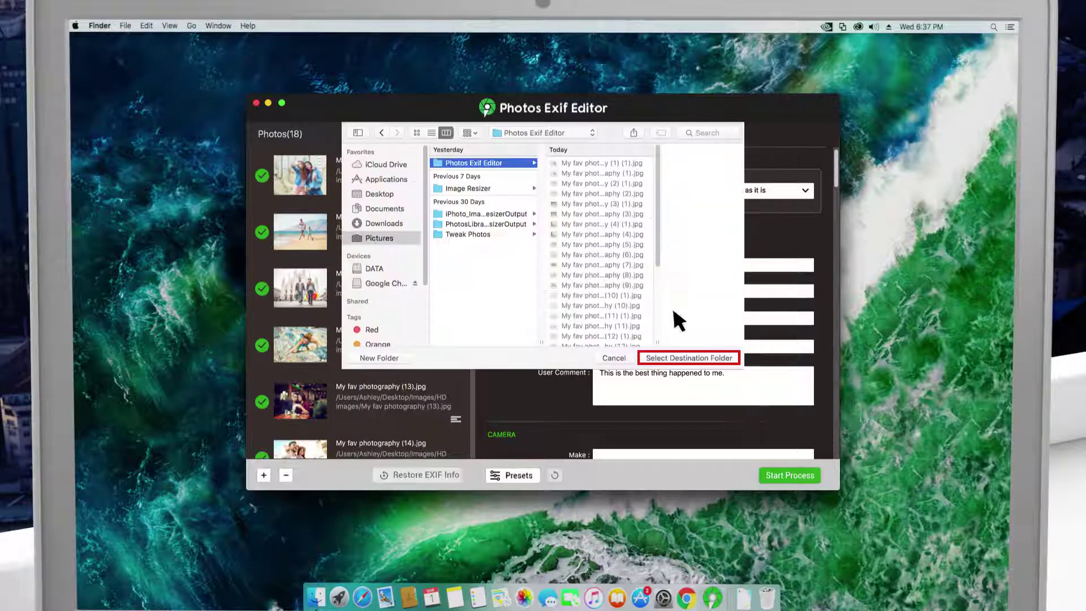
pyautogui.click(688, 357)
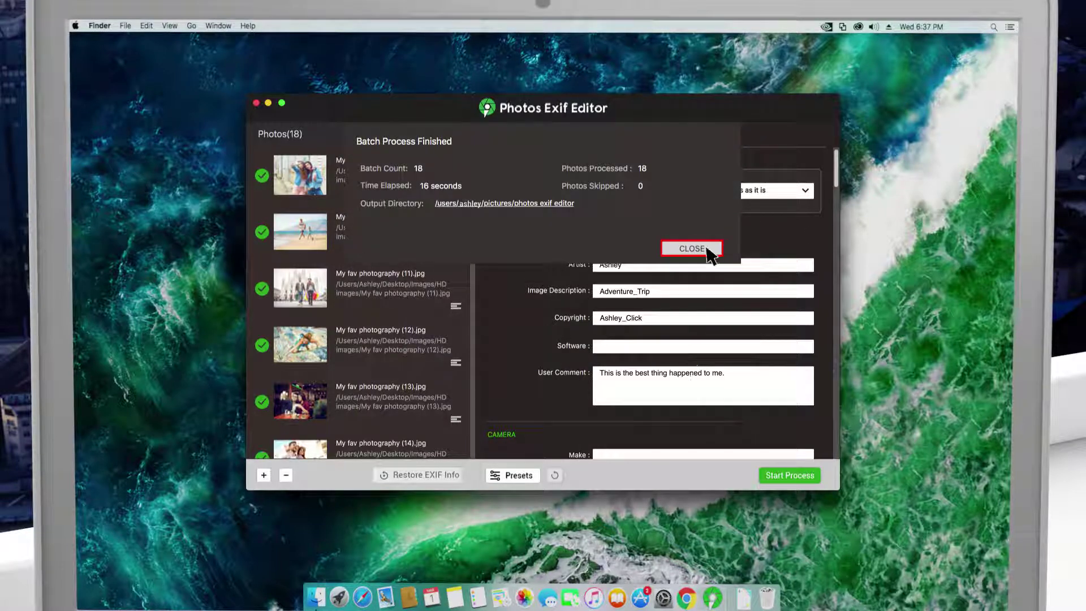
pyautogui.click(708, 250)
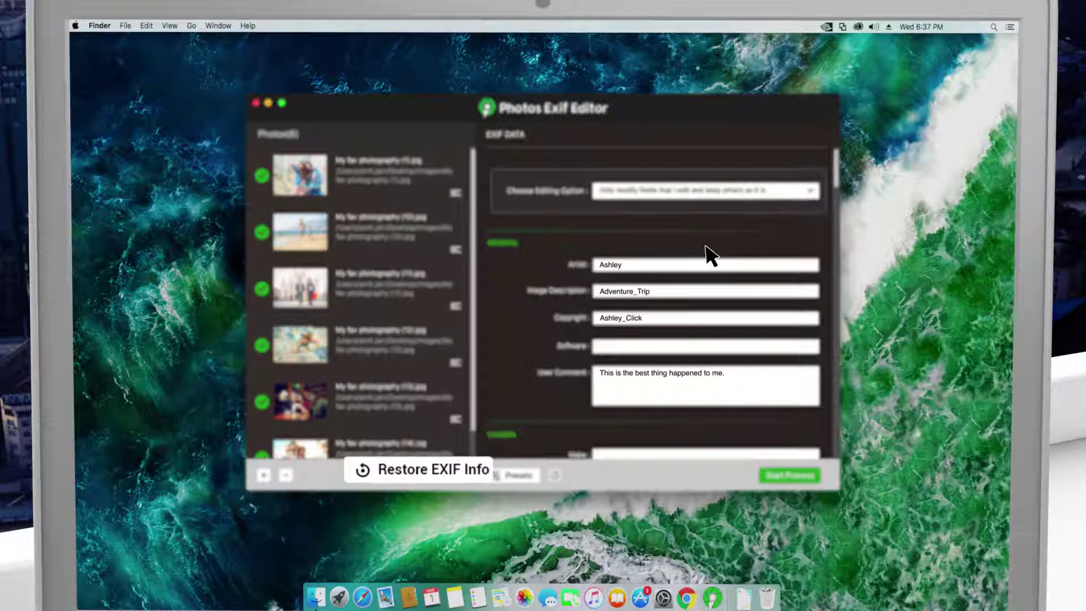